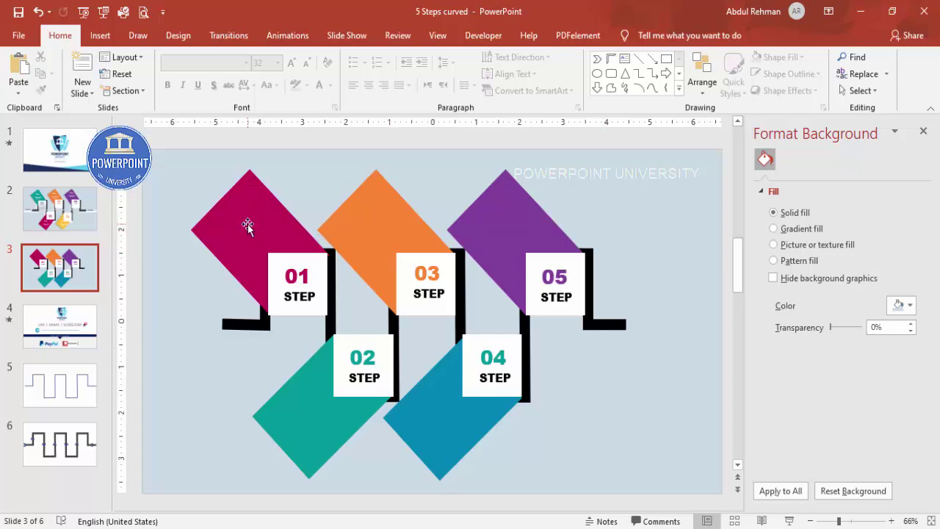
Step: Duplicate the black zig-zag connector and give the copy a white outline
left_click(239, 328)
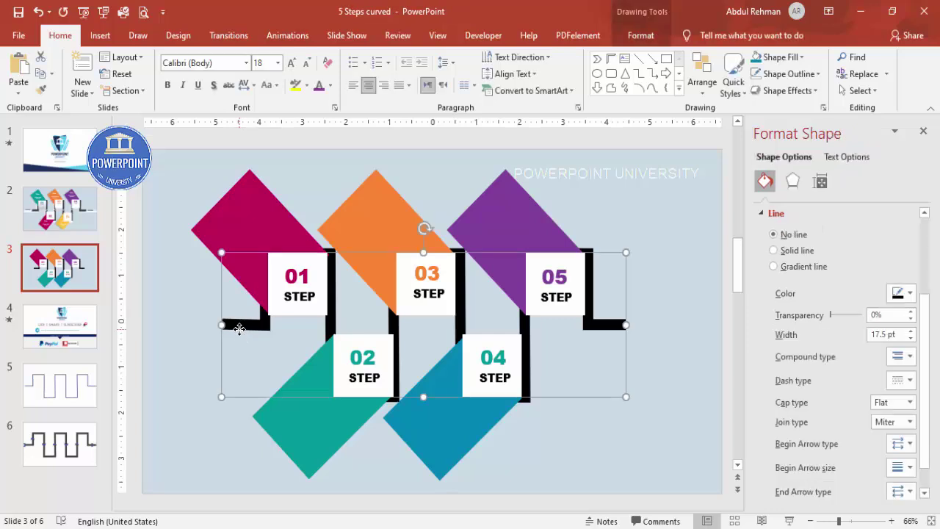
left_click_drag(240, 328, 228, 390)
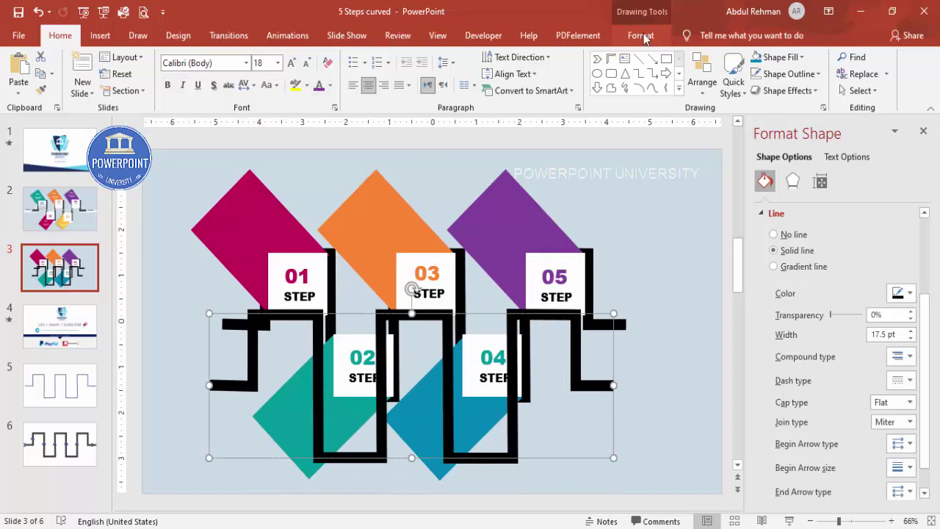
left_click(641, 37)
left_click(368, 79)
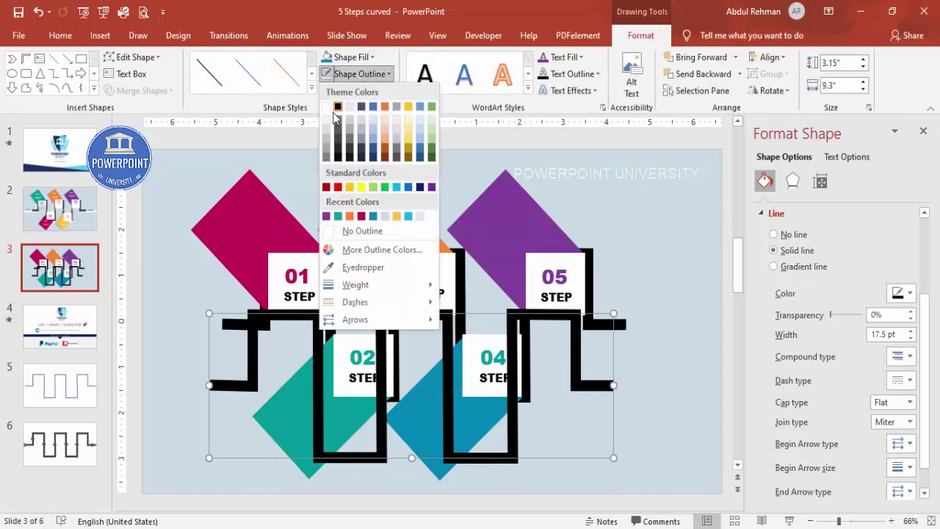
left_click(327, 104)
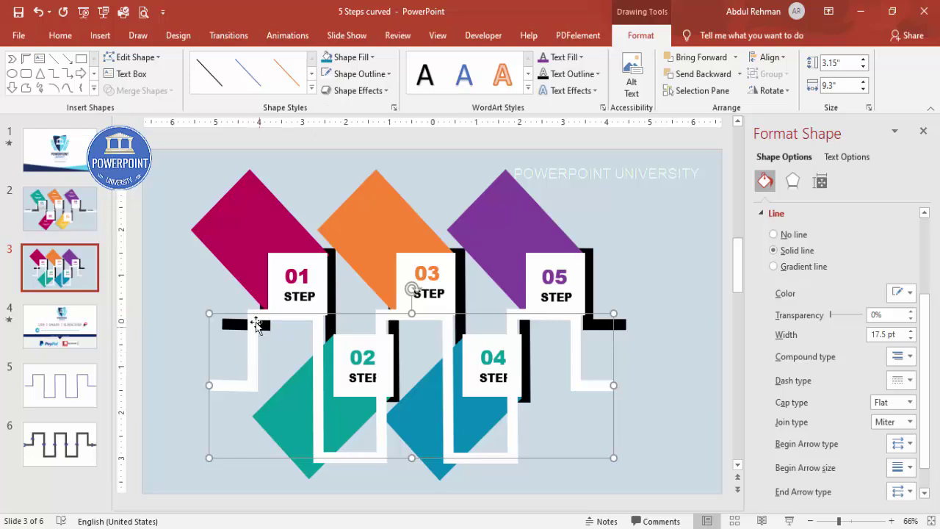
Step: Align the white line behind the STEP boxes, extend both ends to the slide edges, and send it to back
left_click_drag(251, 315, 247, 260)
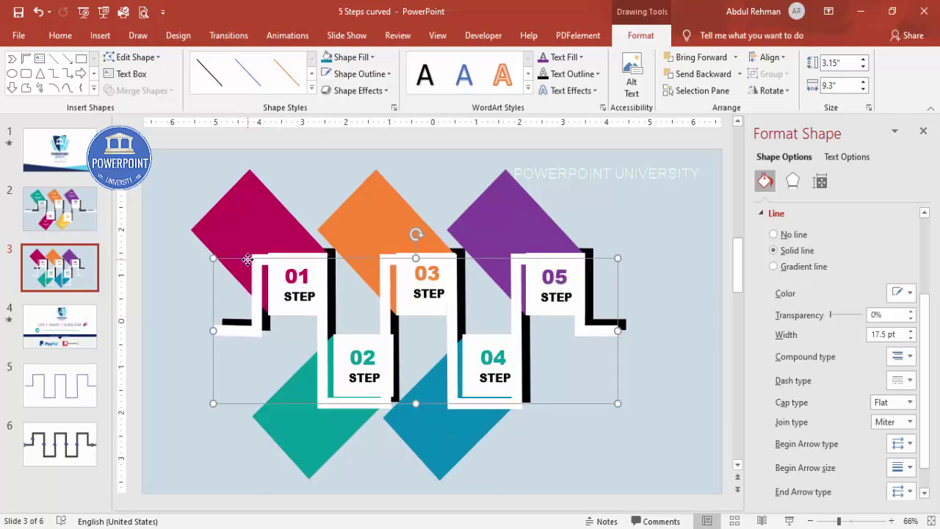
right_click(246, 259)
left_click(301, 333)
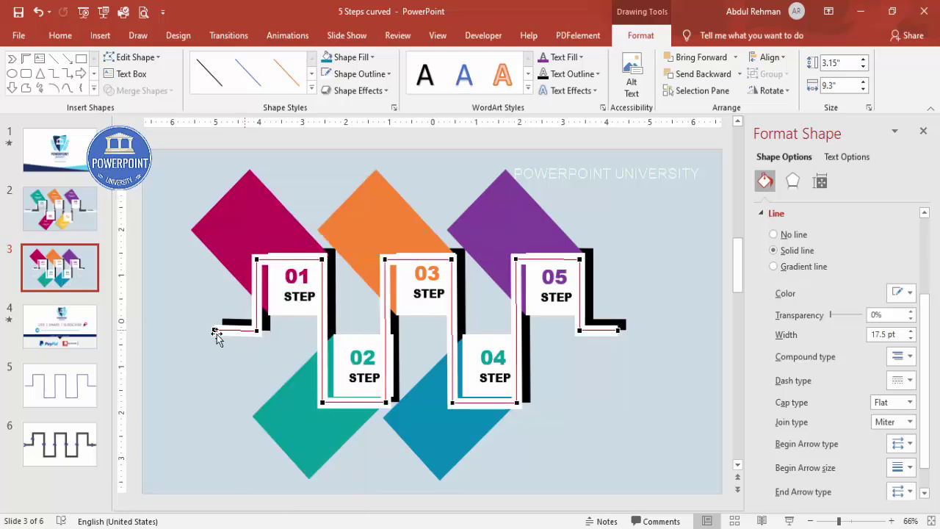
left_click_drag(202, 331, 144, 331)
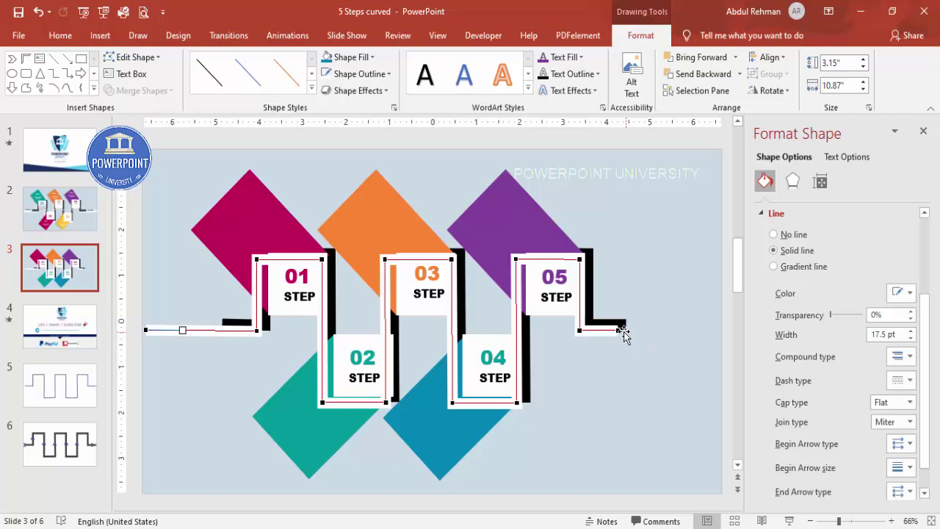
left_click_drag(621, 330, 724, 329)
left_click(739, 74)
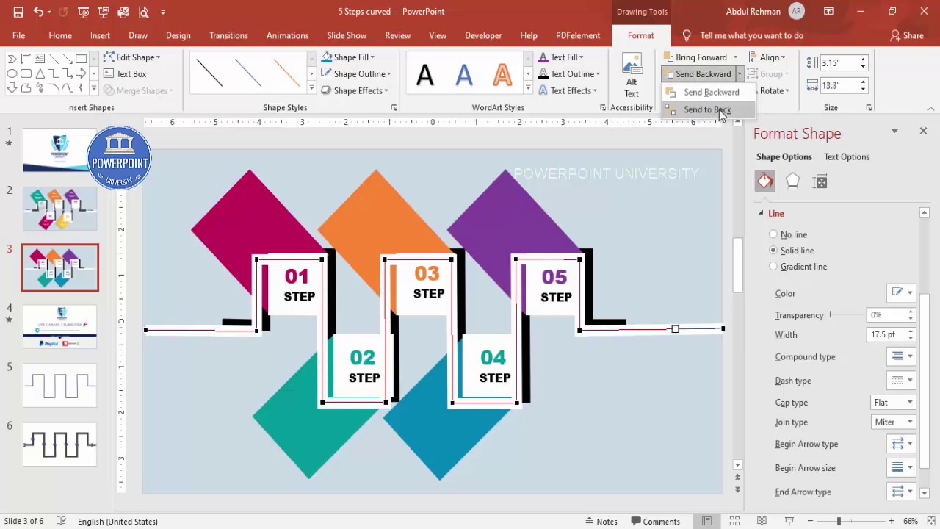
left_click(706, 109)
left_click(617, 222)
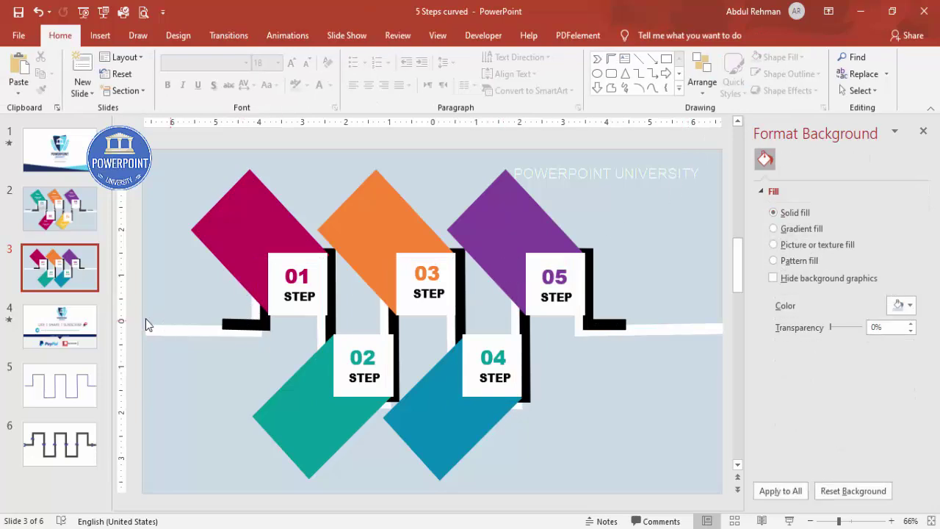
Step: Duplicate the magenta diamond, fill it black at 74% transparency, and place it behind the original
left_click(233, 214)
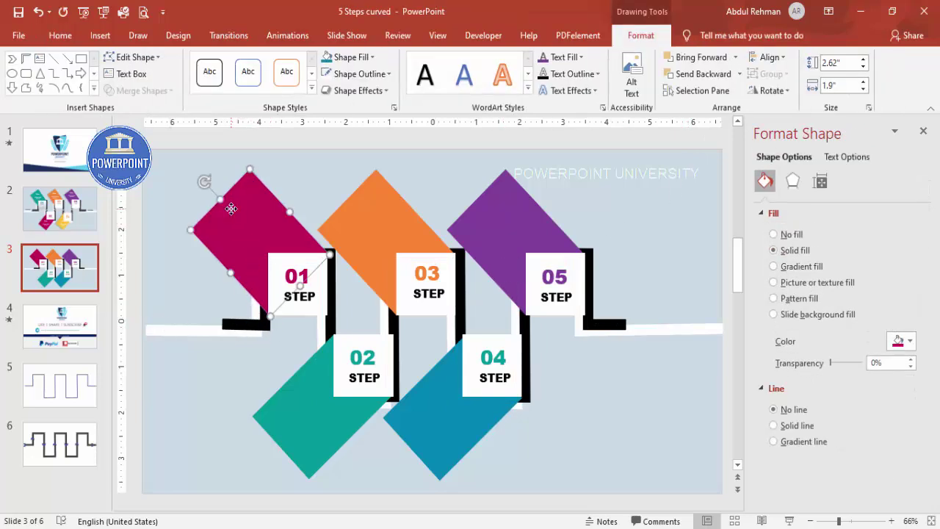
left_click_drag(252, 228, 201, 258, "ctrl")
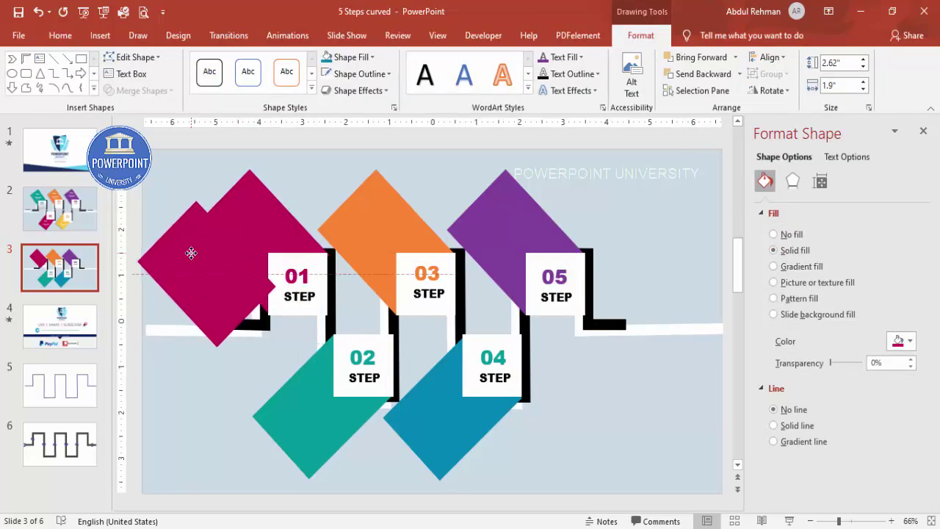
left_click(365, 63)
left_click(341, 82)
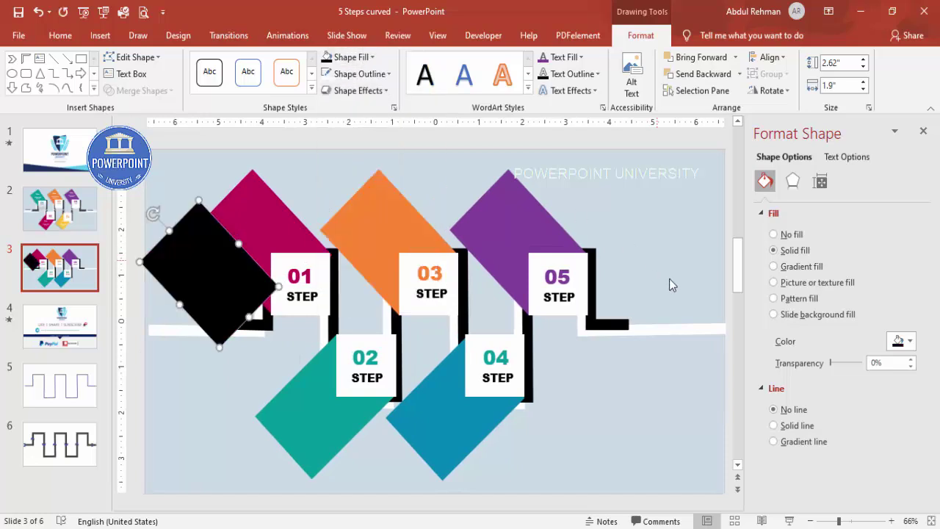
left_click_drag(832, 364, 853, 364)
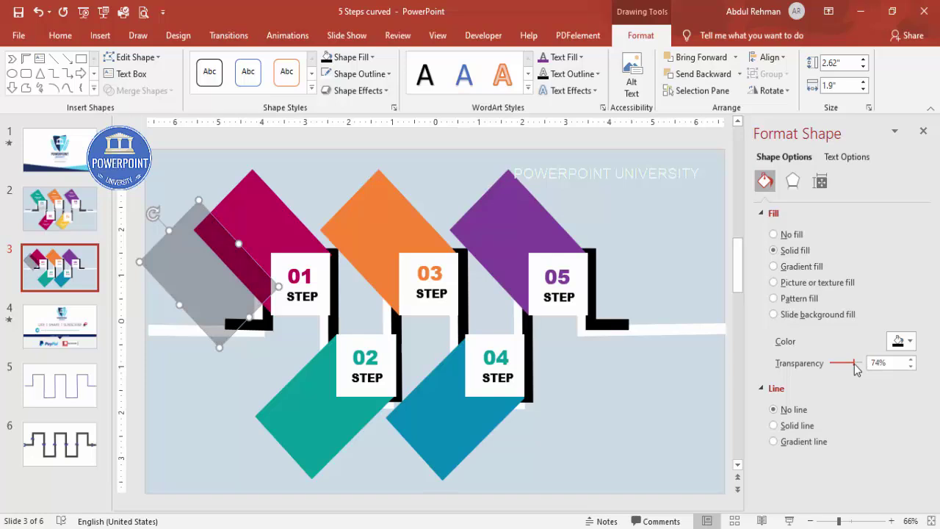
left_click_drag(220, 252, 256, 229)
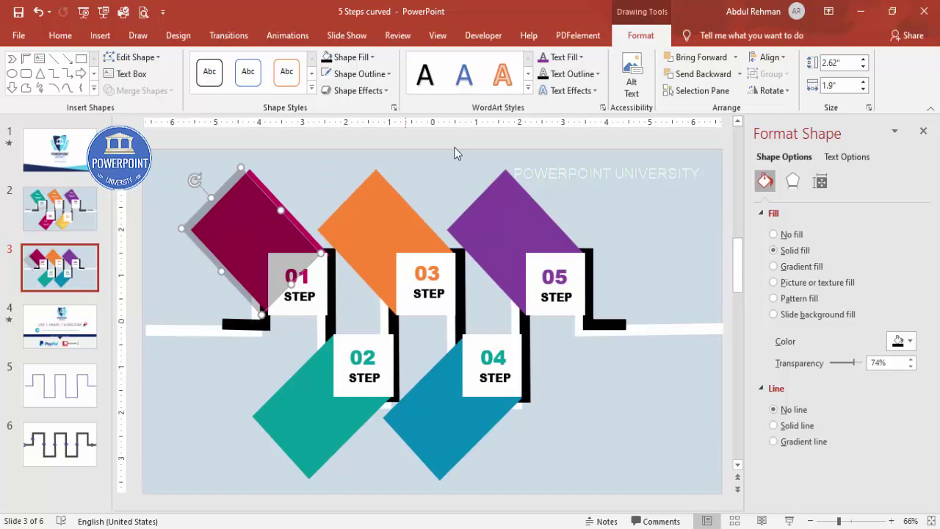
left_click(740, 74)
left_click(711, 90)
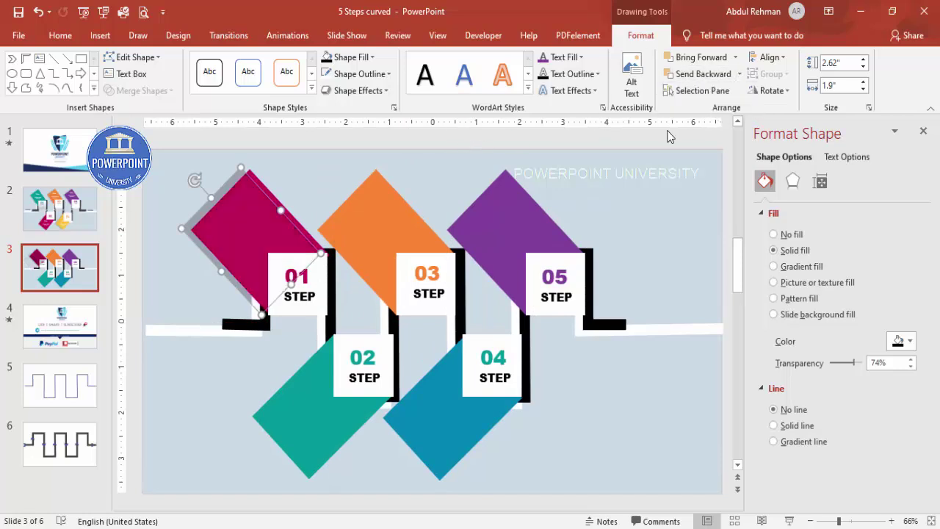
Step: Copy the grey shadow's formatting with Format Painter and position a shadow behind the teal 02 diamond
left_click_drag(256, 197, 361, 431)
key("Delete")
left_click(316, 408)
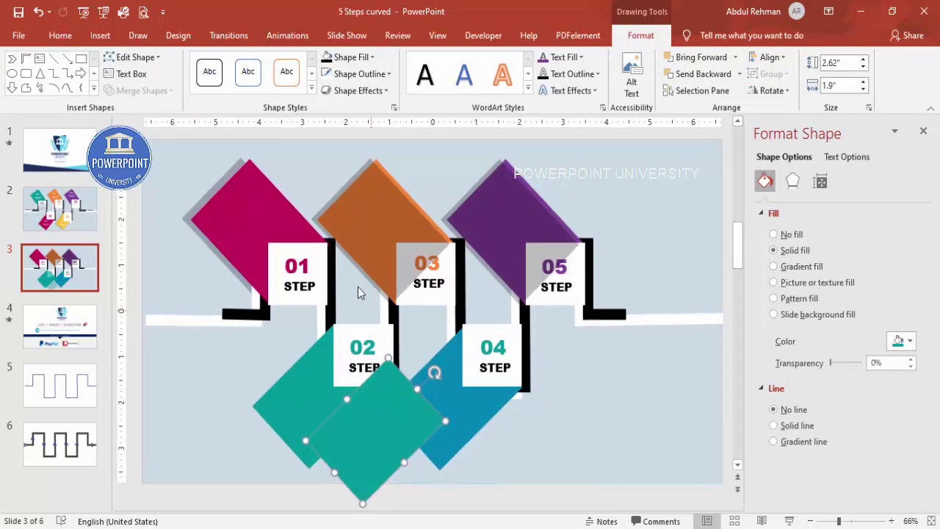
left_click(214, 191)
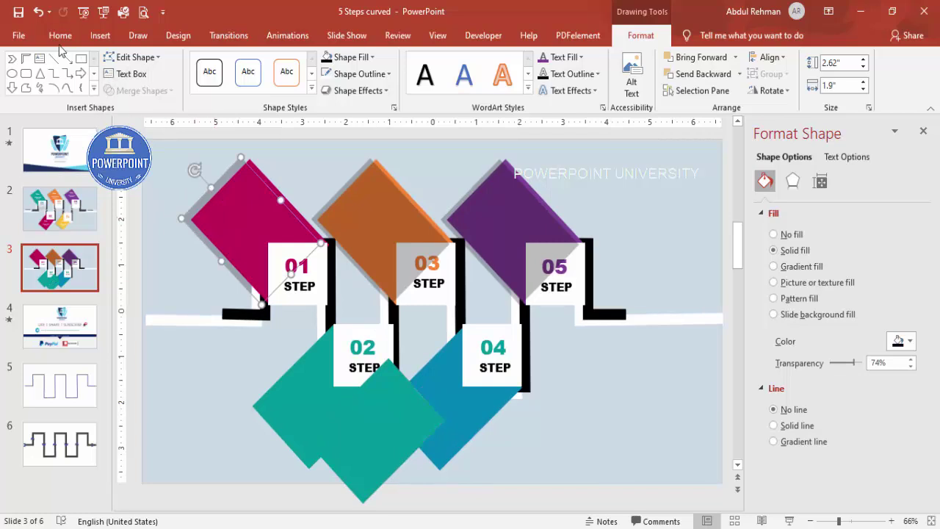
left_click(60, 35)
left_click(42, 90)
left_click(394, 434)
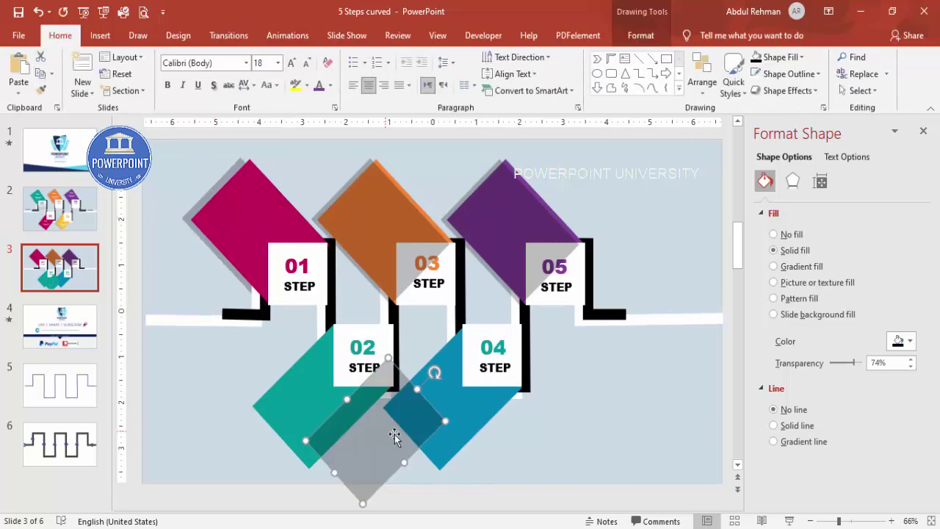
left_click_drag(366, 435, 457, 388)
Step: Send the teal 02, purple 05 and orange 03 diamonds' stack to the back
left_click(301, 409, "shift")
left_click(487, 229, "shift")
left_click(360, 213, "shift")
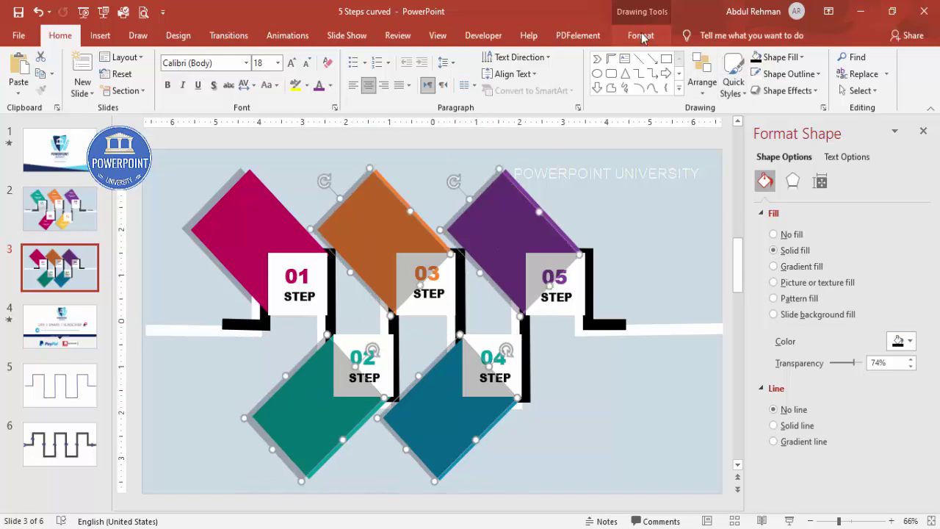
left_click(642, 38)
left_click(739, 74)
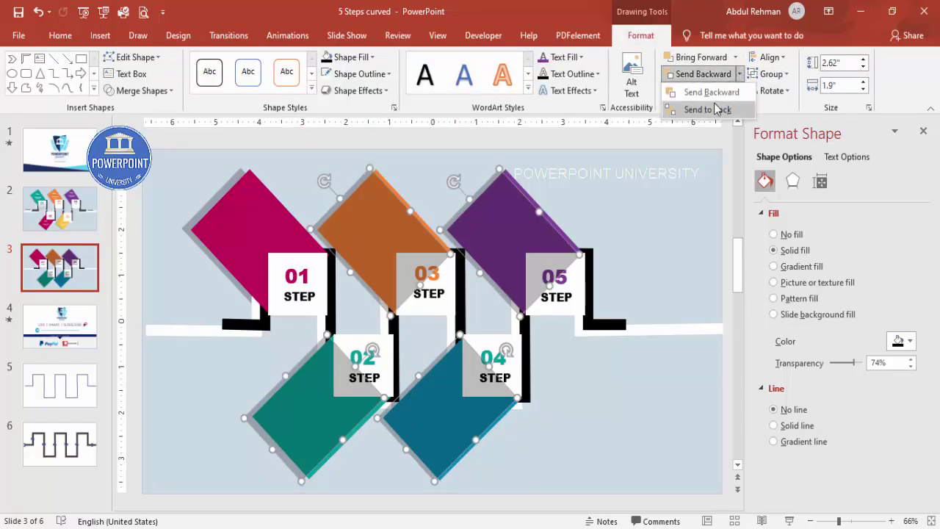
left_click(716, 109)
left_click(639, 211)
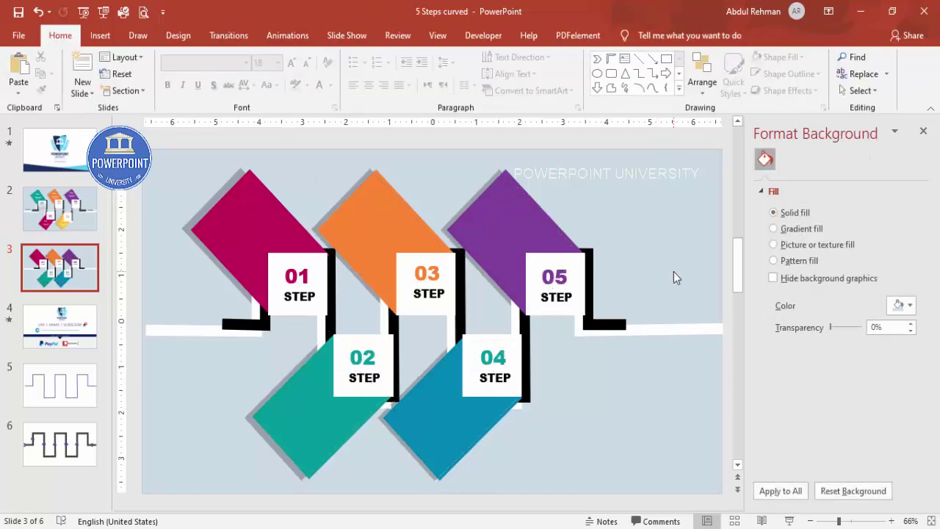
Step: Give STEP boxes 01, 03 and 05 the Offset: Top Left outer shadow preset
left_click(324, 263)
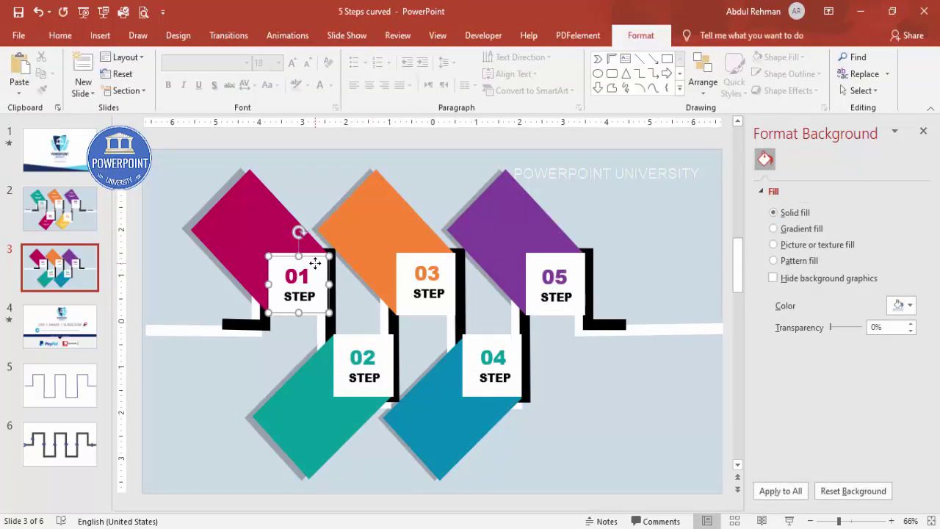
left_click(324, 258)
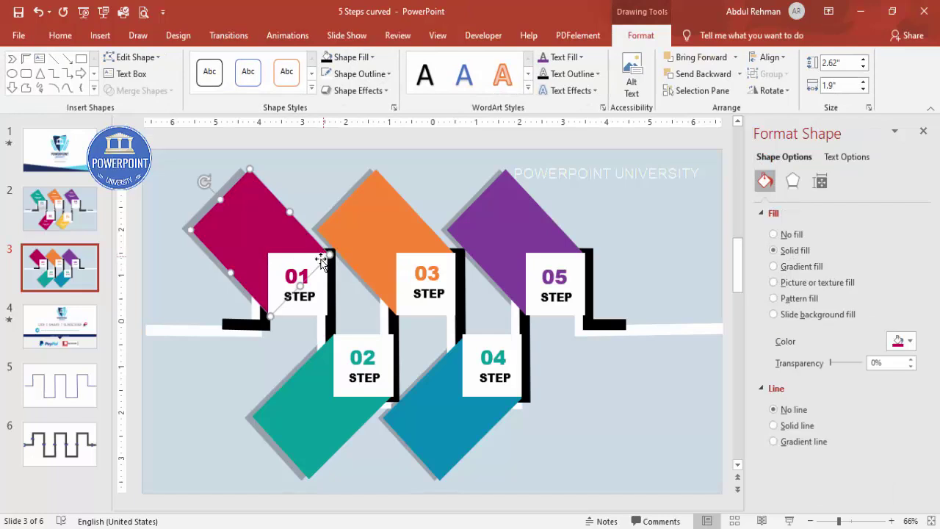
left_click(296, 260)
left_click(402, 259, "shift")
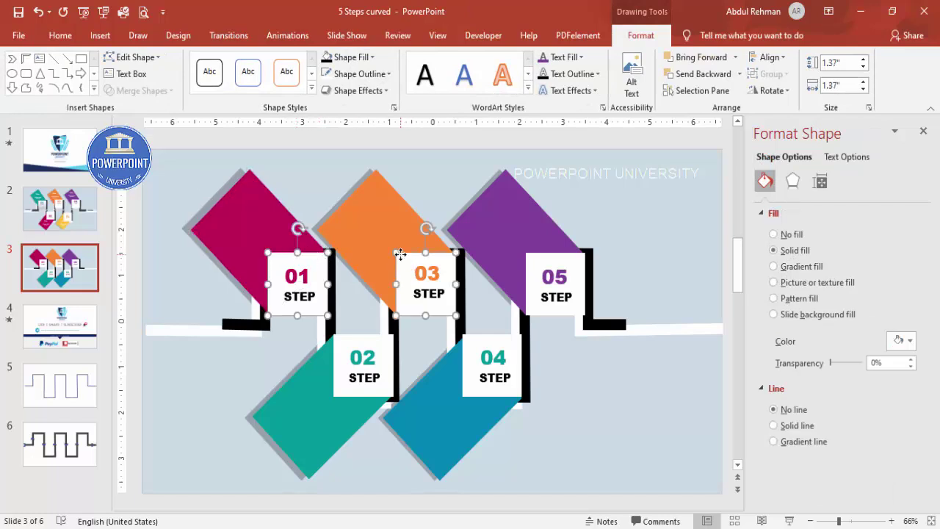
left_click(532, 262, "shift")
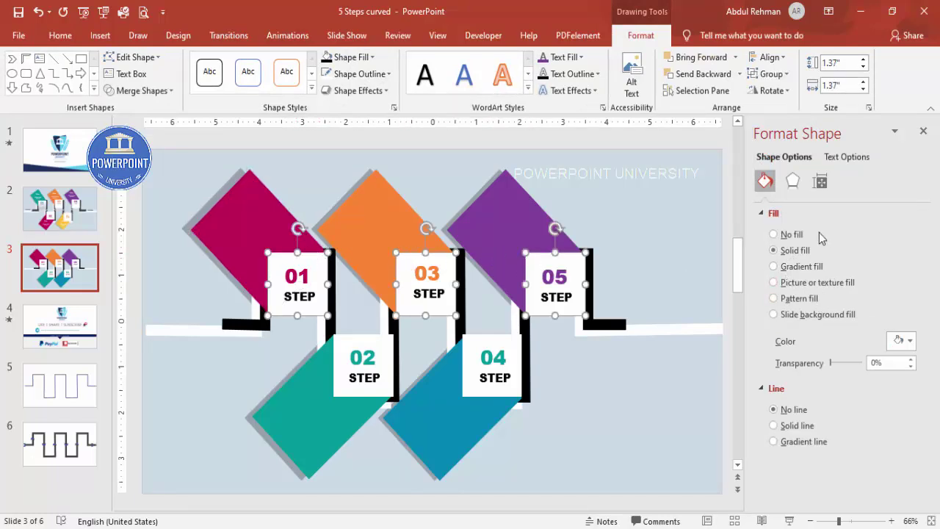
left_click(797, 180)
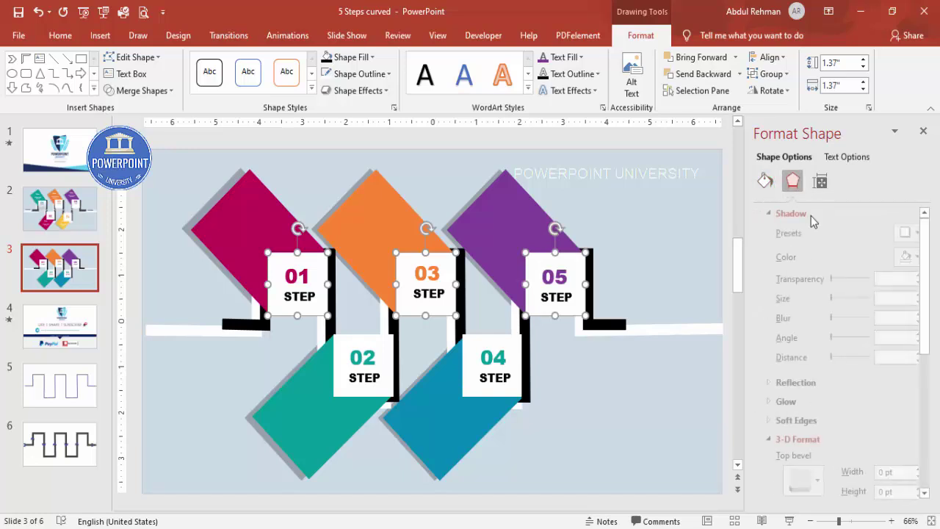
left_click(906, 234)
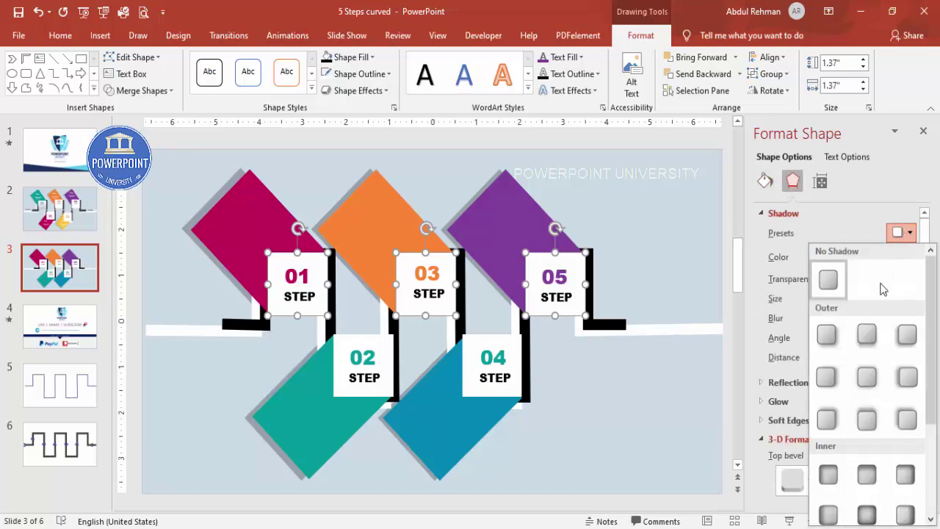
left_click(906, 422)
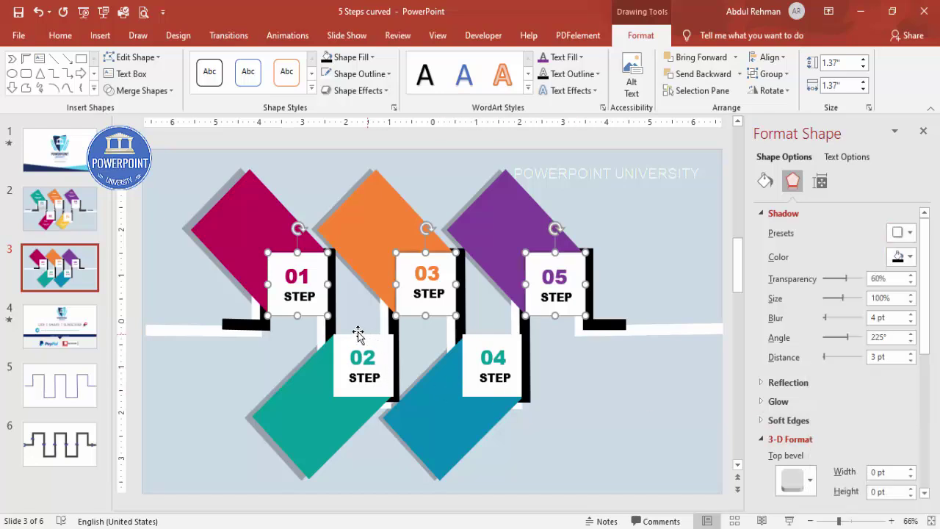
Step: Select STEP boxes 02 and 04 and bring up the shadow presets
left_click(358, 339)
left_click(498, 341, "shift")
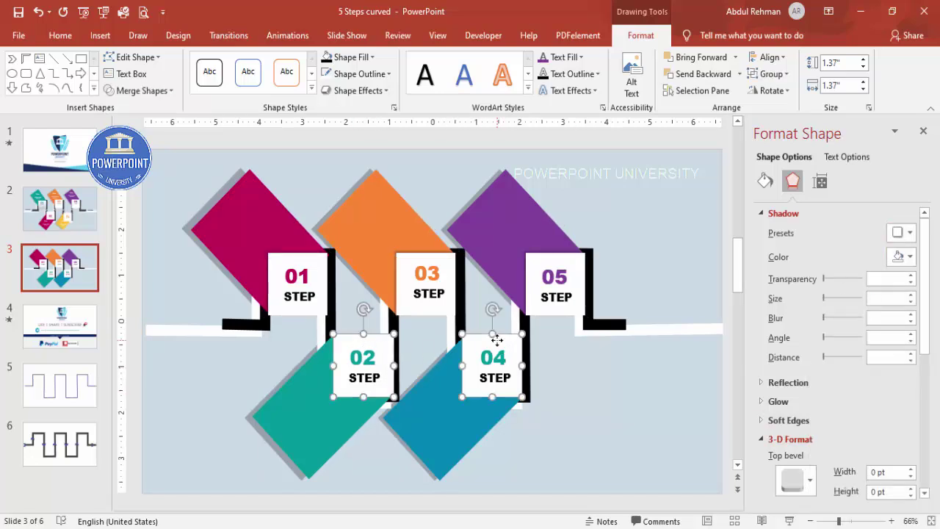
left_click(903, 233)
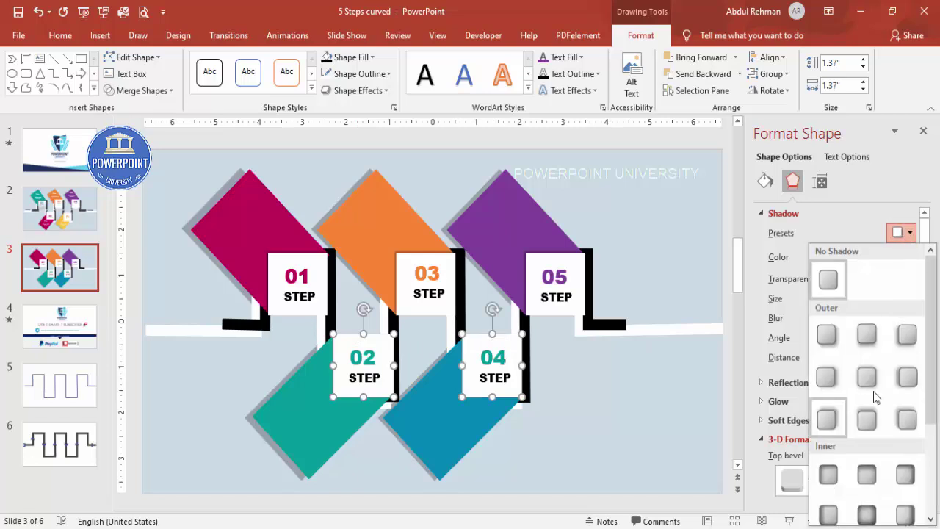
Step: Apply the Offset: Bottom Left shadow to boxes 02 and 04, and colour the 04 number blue
left_click(900, 359)
left_click(688, 380)
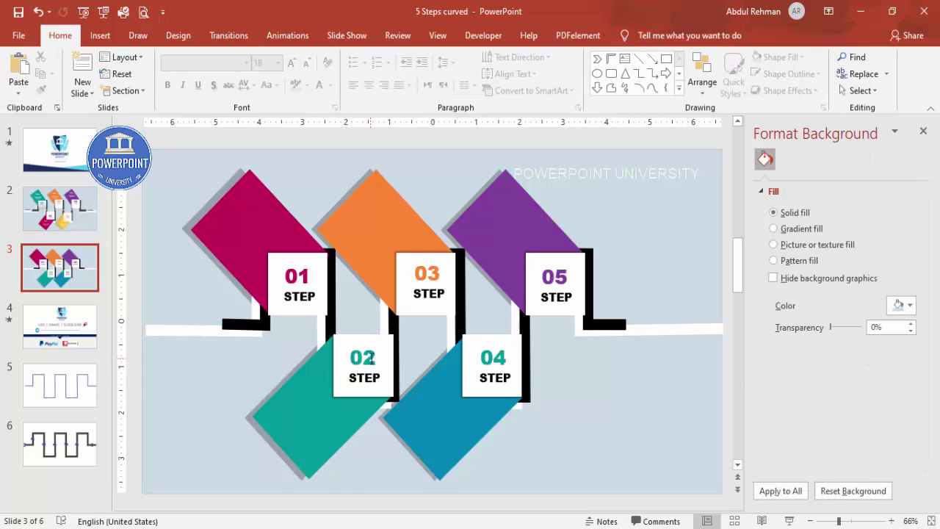
left_click(491, 354)
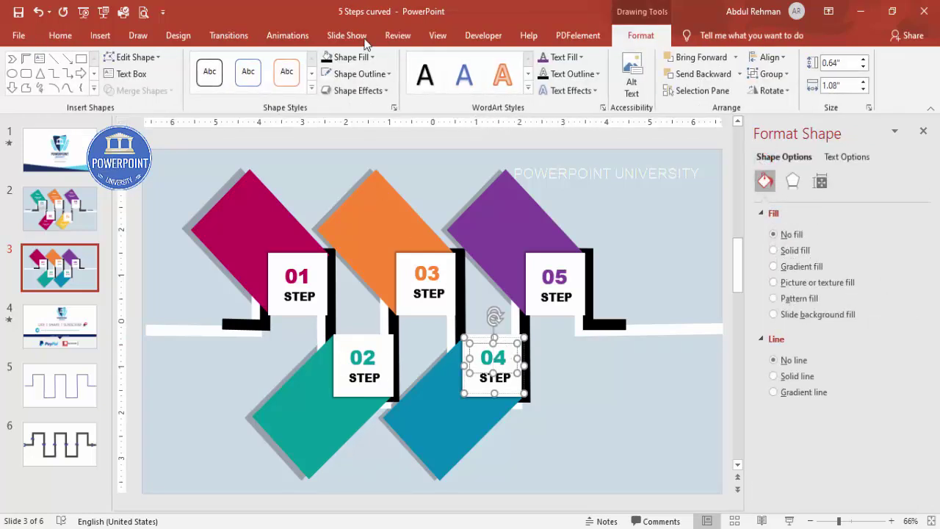
left_click(60, 35)
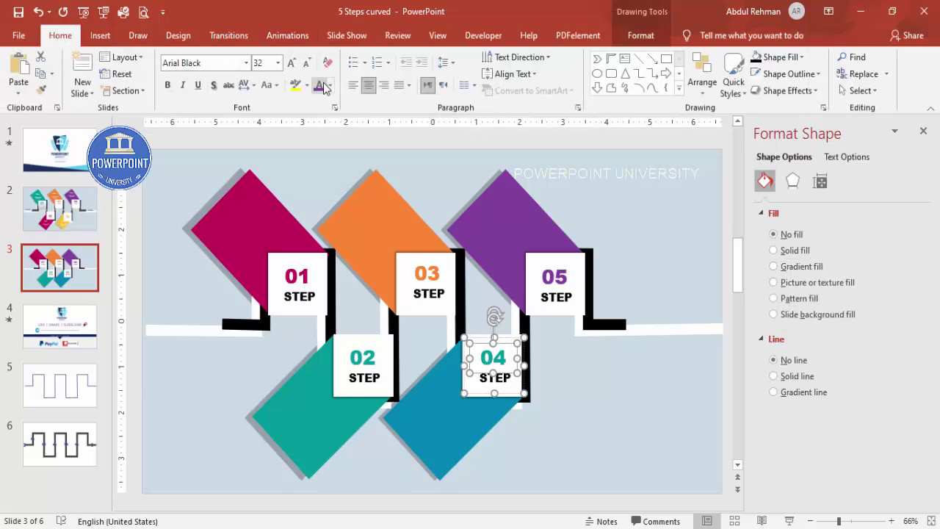
left_click(327, 86)
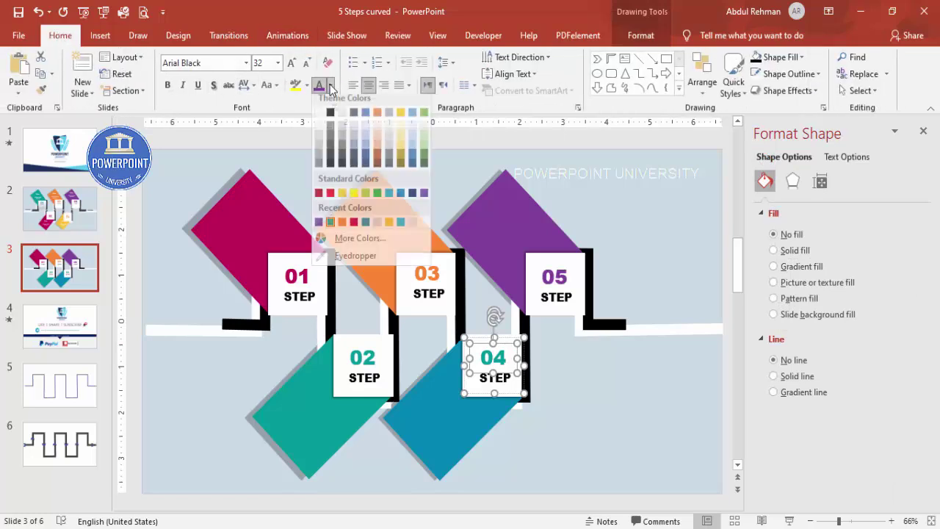
left_click(365, 228)
left_click(594, 394)
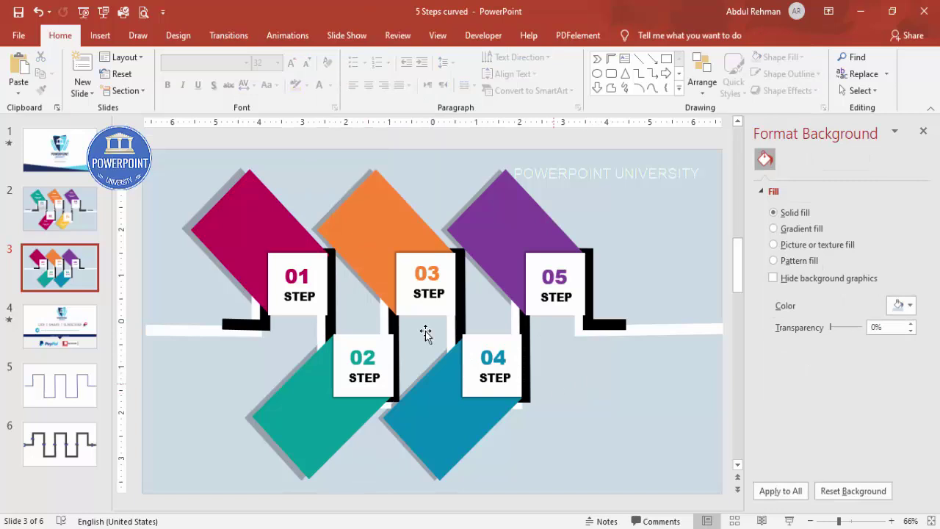
Step: Add a centred Arial Black 'Title' text box near the top right
left_click(100, 35)
left_click(620, 73)
left_click_drag(581, 181, 689, 217)
type("Title")
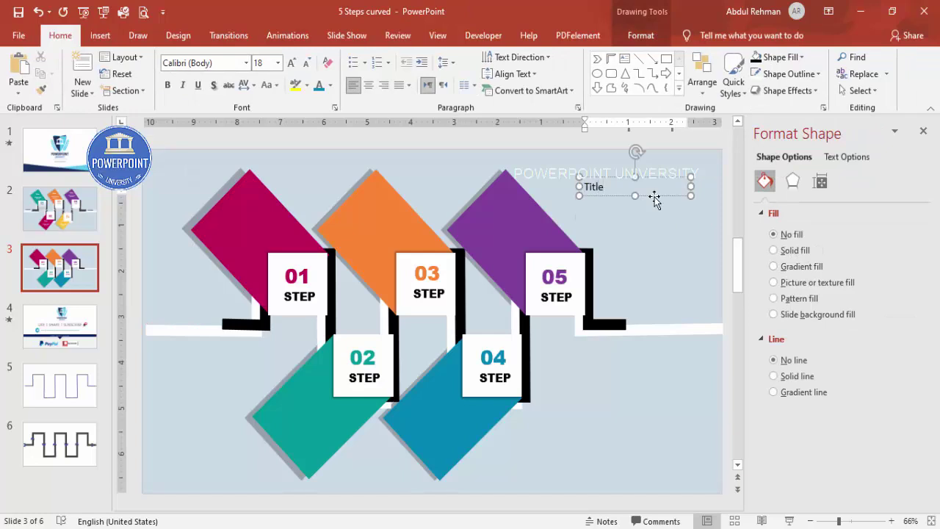
left_click(628, 177)
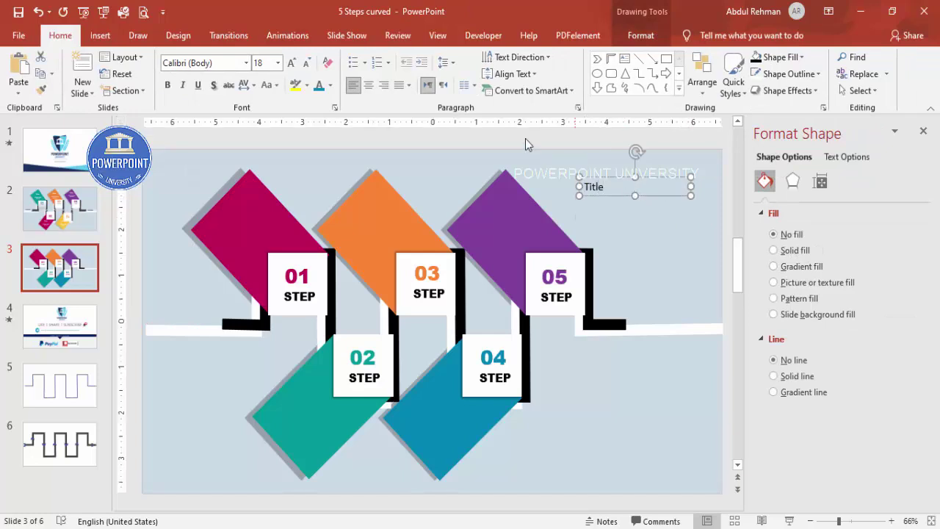
left_click(370, 85)
left_click(232, 65)
type("Arial")
key("Return")
left_click_drag(580, 188, 600, 187)
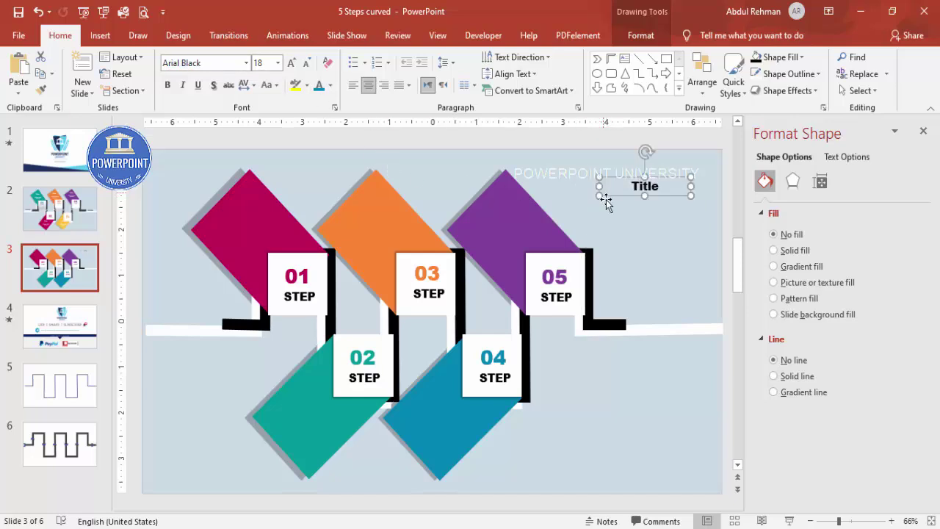
Step: Add a centred 16 pt Arial 'Add detail text here' text box below the Title
left_click(97, 39)
left_click(621, 86)
left_click_drag(604, 217, 688, 239)
type("Add")
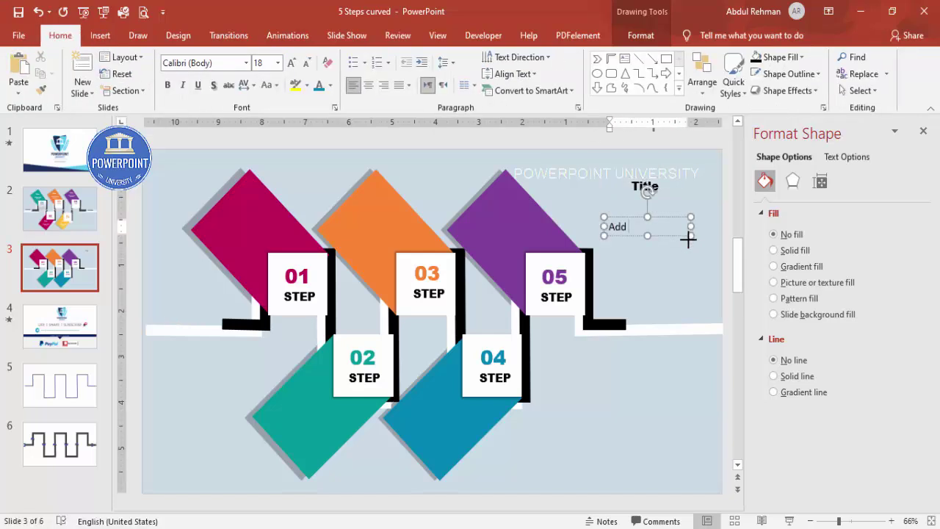
type(" detail text here")
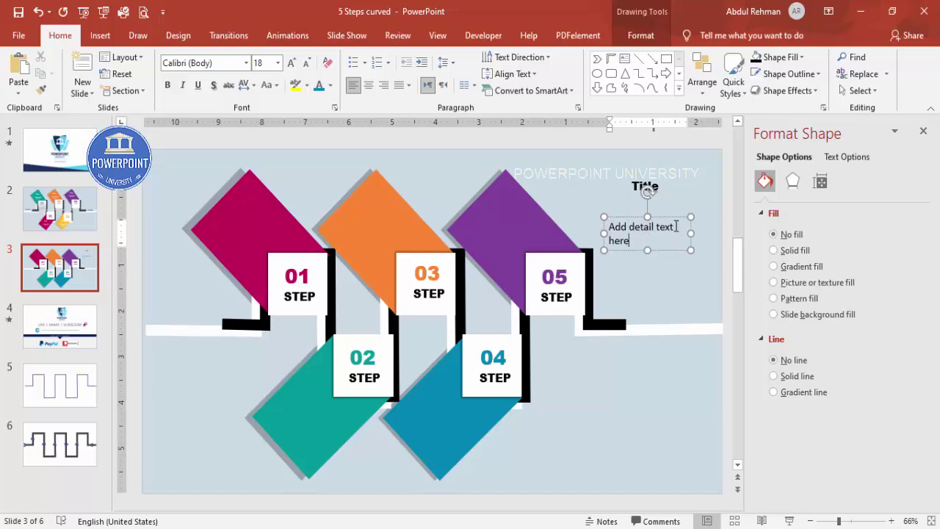
left_click(673, 218)
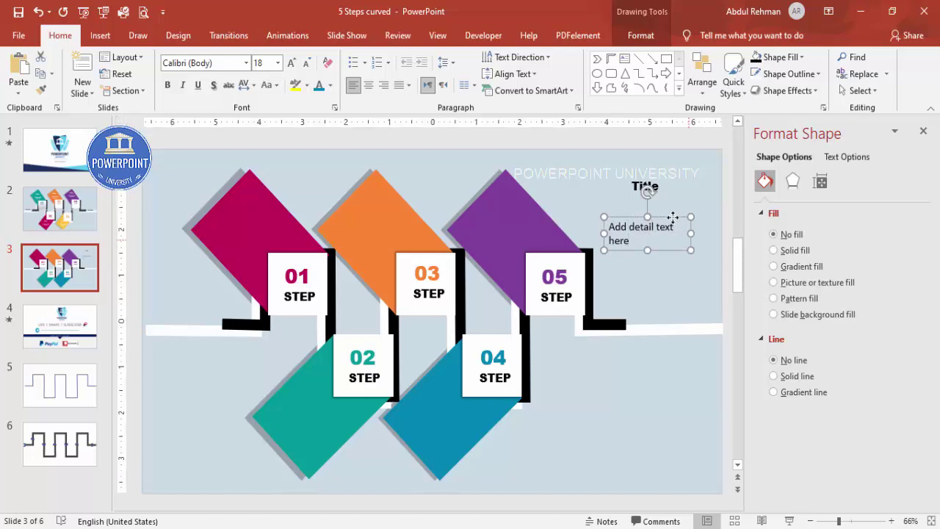
left_click(368, 86)
left_click(224, 62)
type("Arial")
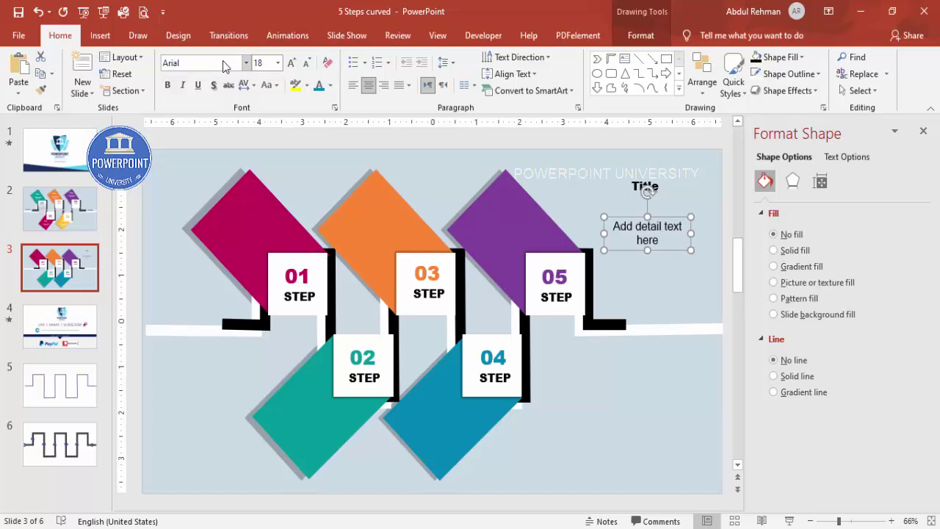
left_click(306, 64)
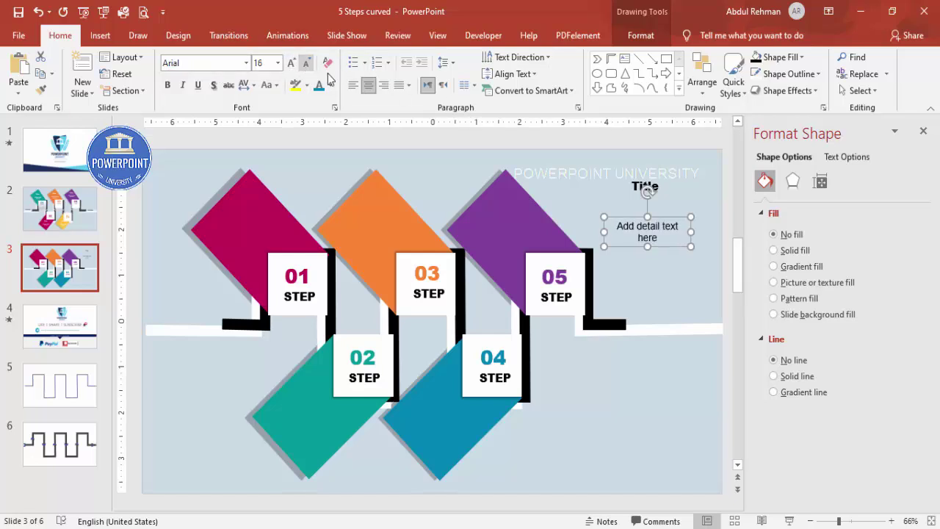
left_click(664, 211)
left_click(664, 228)
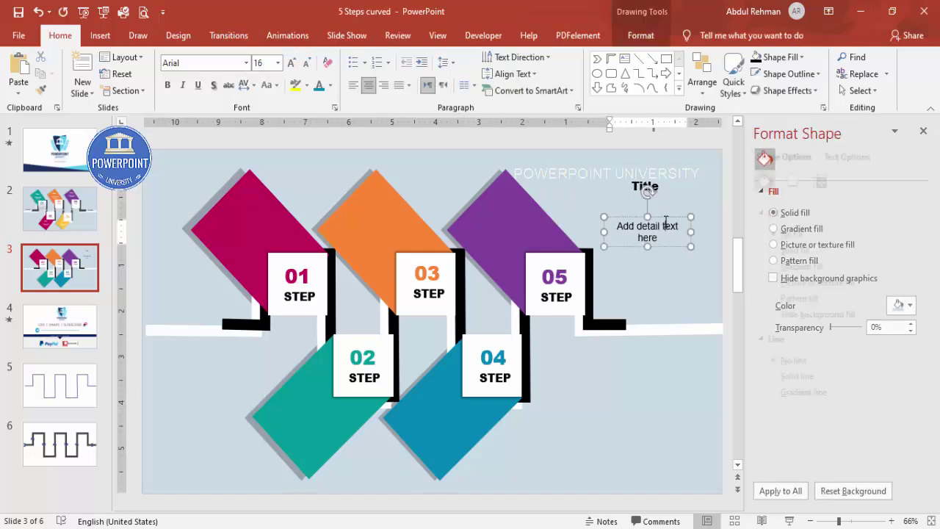
Step: Stack the detail text under Title and make both white
left_click_drag(658, 215, 275, 208)
left_click(657, 187, "shift")
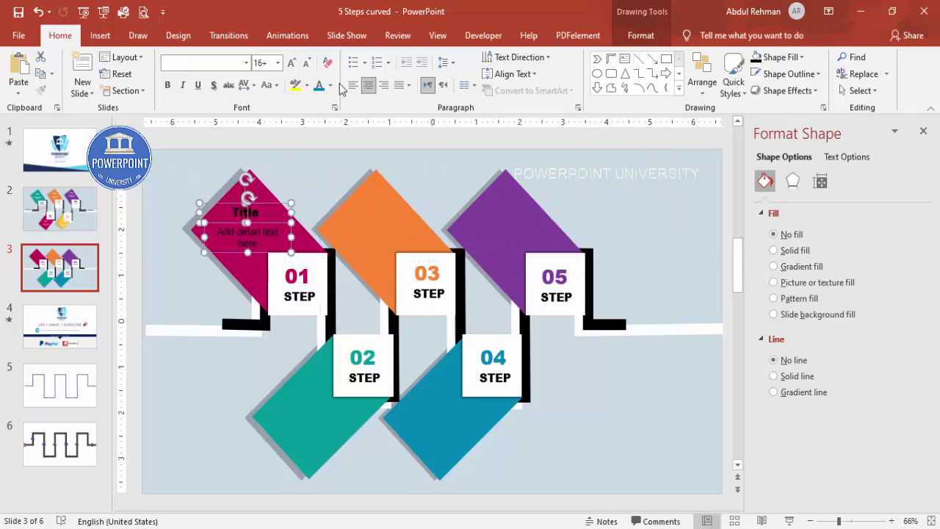
left_click(331, 85)
left_click(320, 119)
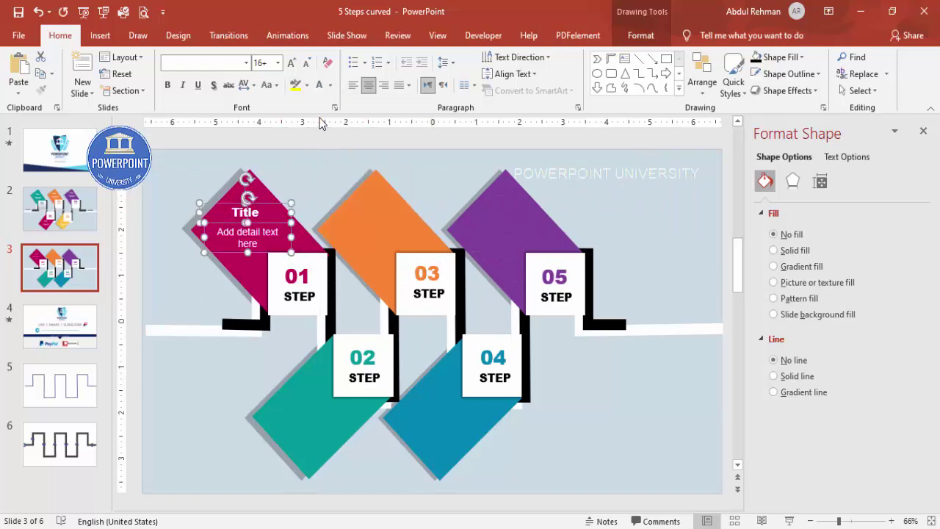
Step: Place copies of the white Title/detail pair on orange 03, purple 05, teal 02 and blue 04
left_click_drag(283, 213, 403, 204)
key("ctrl+d")
left_click_drag(527, 197, 559, 213)
left_click_drag(558, 213, 606, 231)
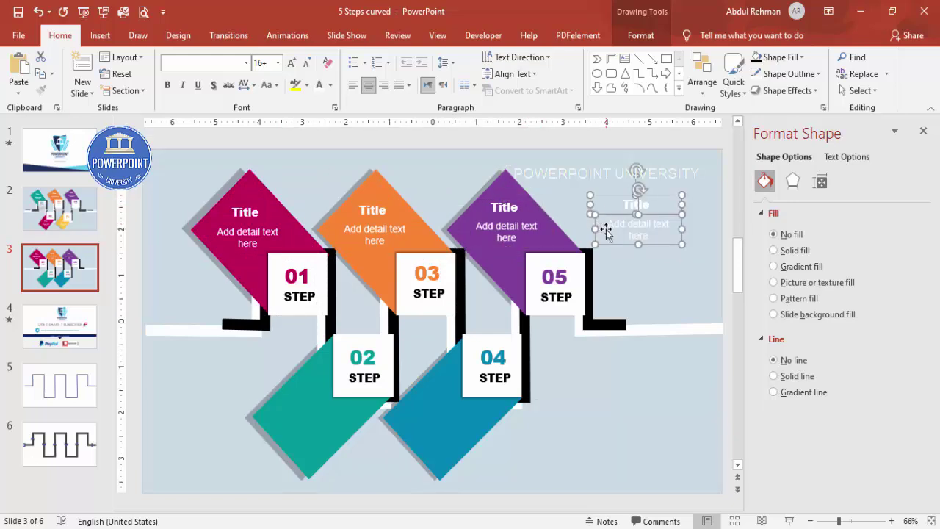
left_click_drag(654, 200, 532, 249)
left_click(593, 412)
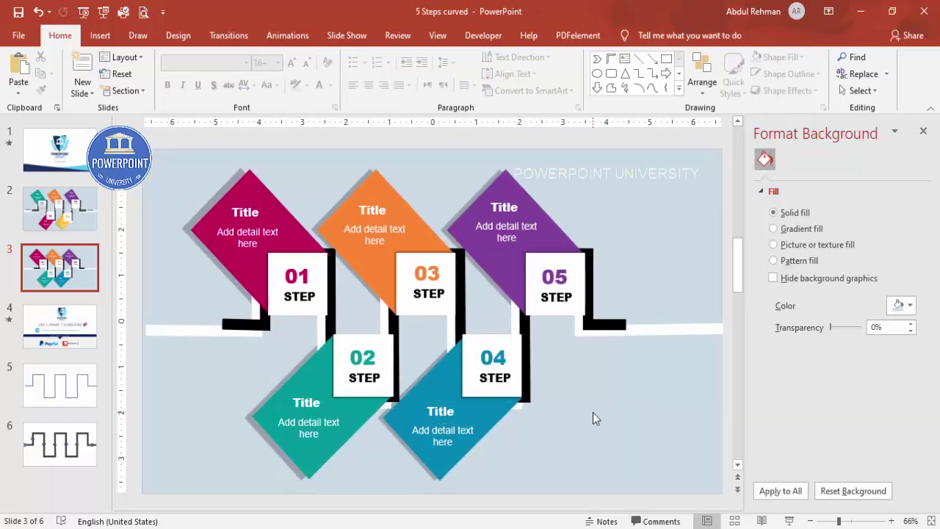
Step: Copy the teal shape's Title text out to the left of the slide
left_click(103, 37)
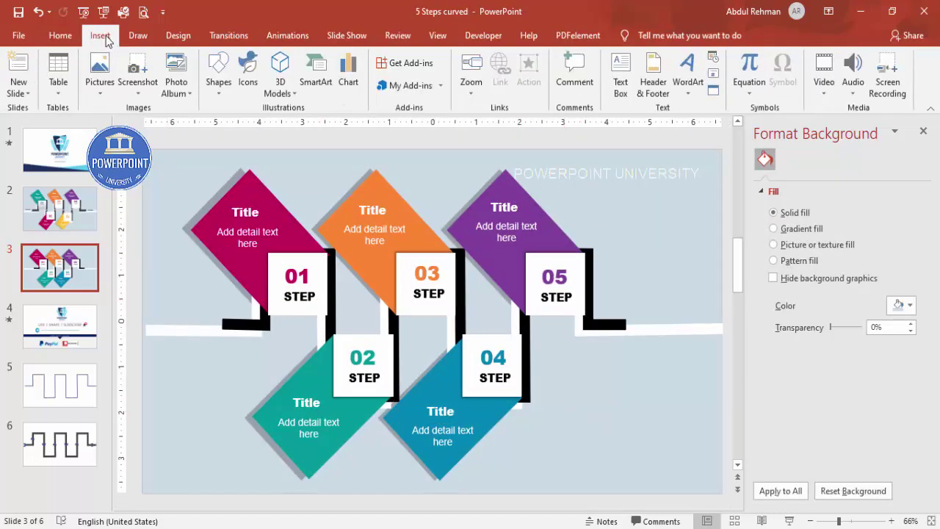
left_click(306, 277)
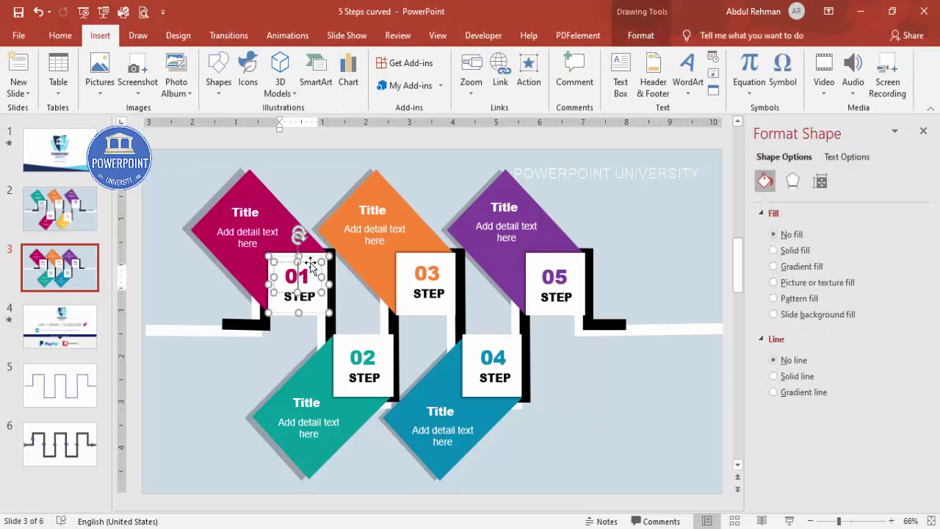
left_click(308, 396)
left_click_drag(320, 394, 217, 309)
Step: Make the copied label black, 28 pt, reading 'START', beside the white line's left end
left_click(60, 35)
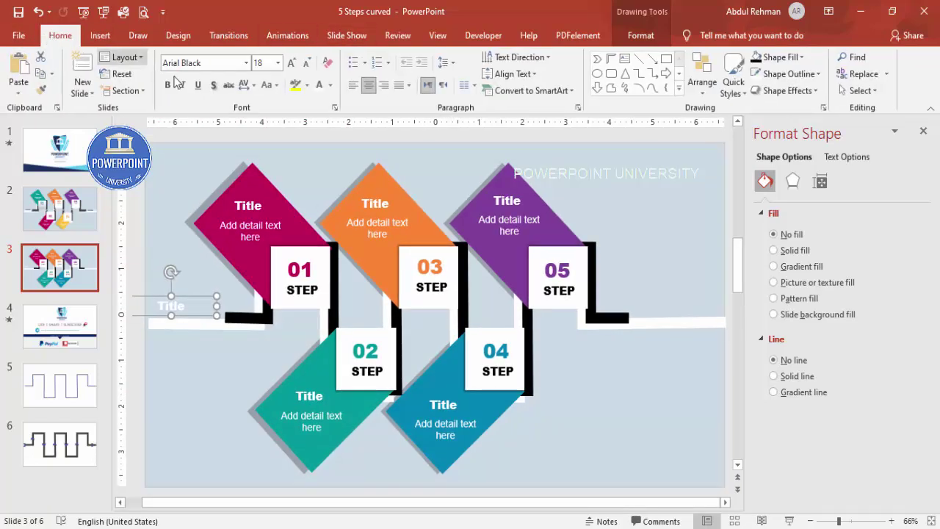
left_click(331, 85)
left_click(330, 118)
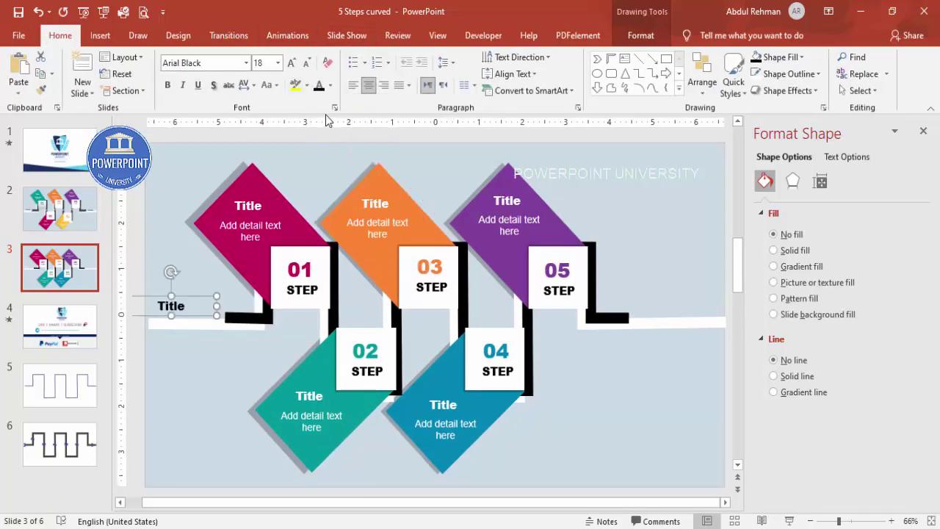
left_click(292, 63)
left_click(292, 62)
left_click(291, 63)
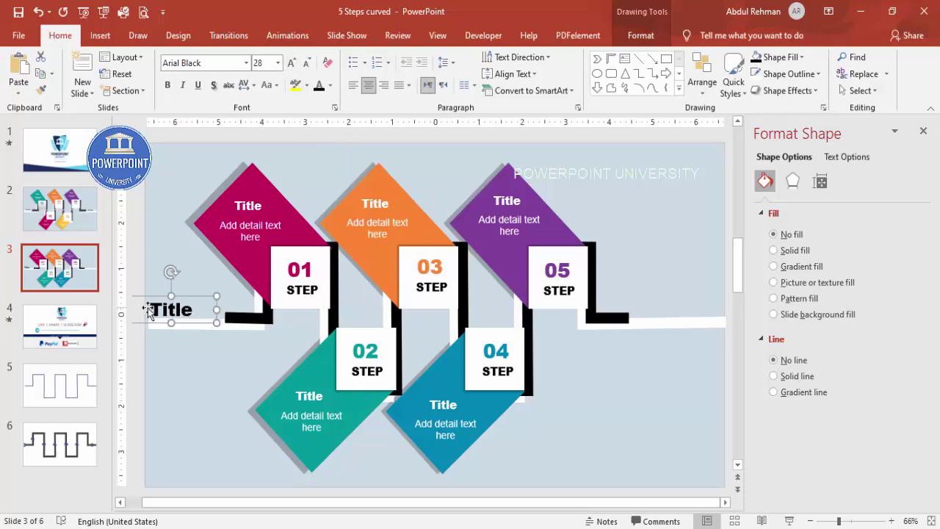
double_click(150, 309)
type("START")
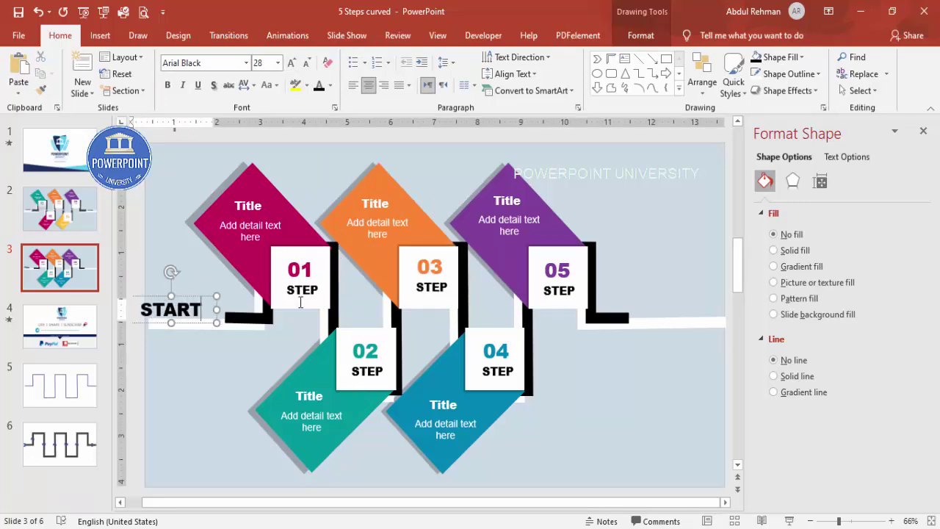
left_click_drag(204, 294, 271, 363)
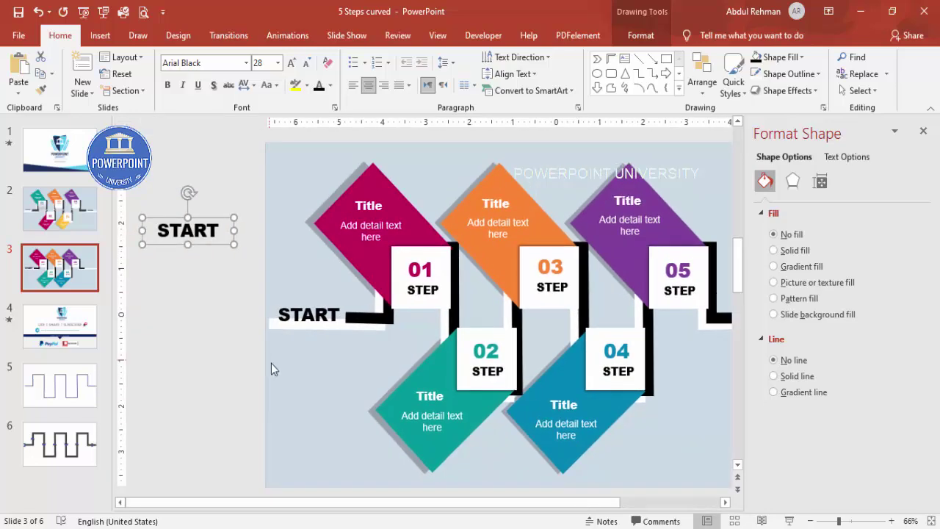
Step: Copy the START label to the white line's right end and retype it as 'FINISH'
left_click_drag(208, 218, 700, 316)
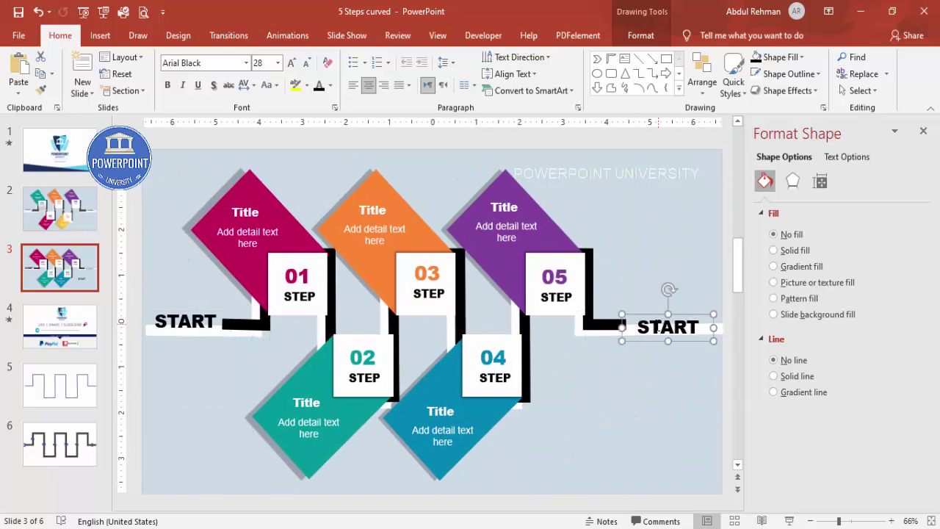
left_click_drag(639, 328, 799, 330)
type("FINISH")
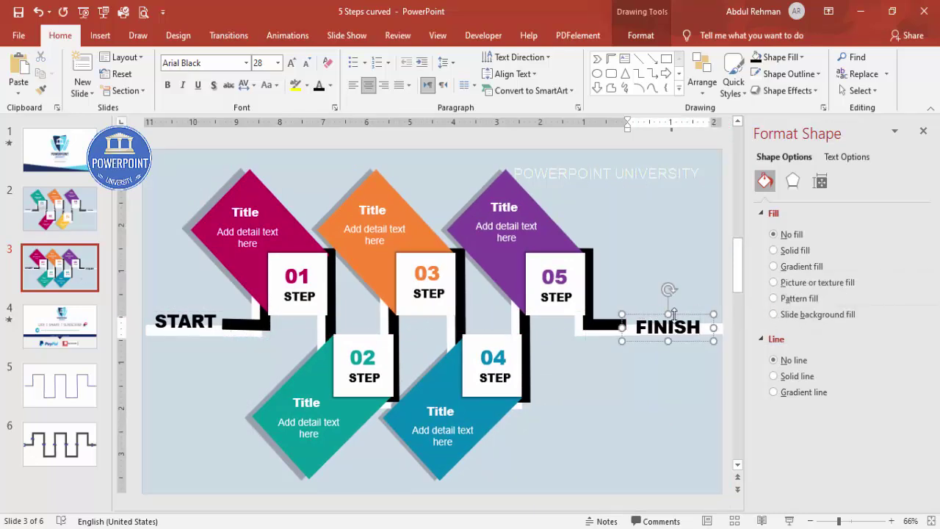
left_click_drag(673, 315, 684, 308)
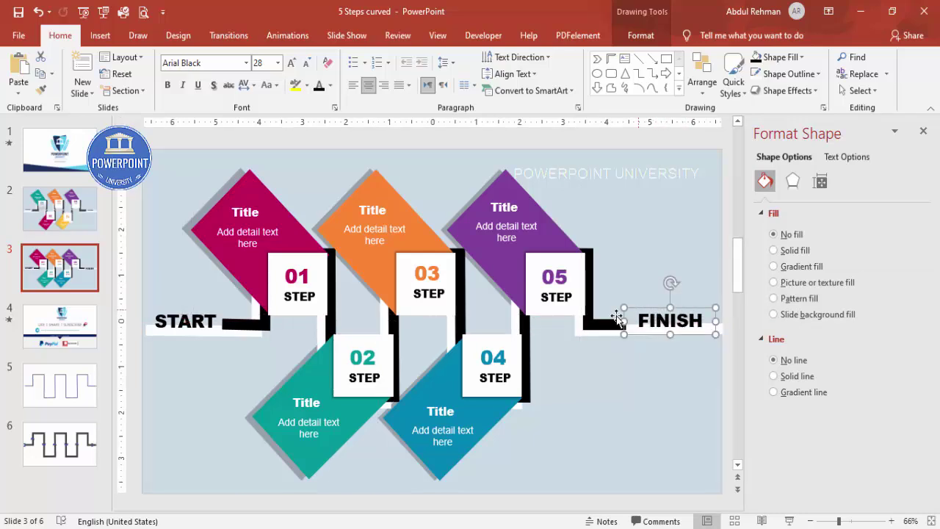
left_click(662, 396)
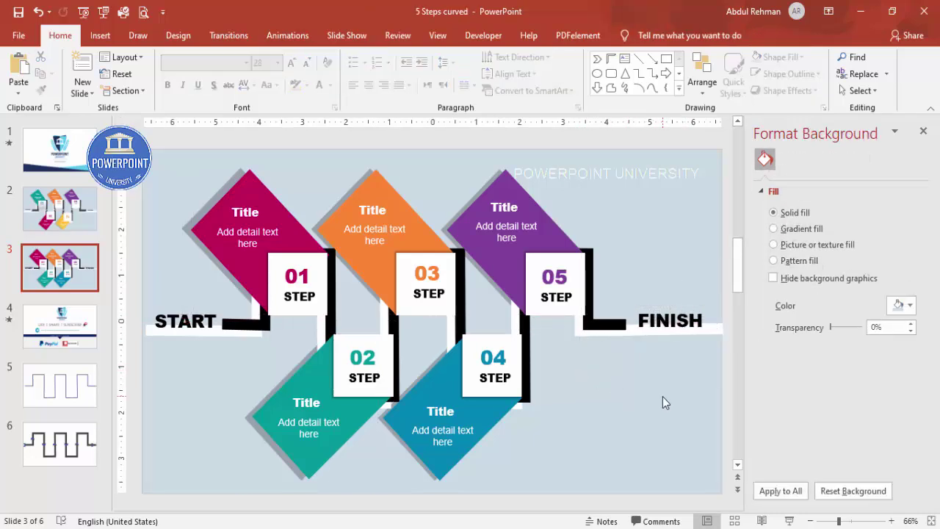